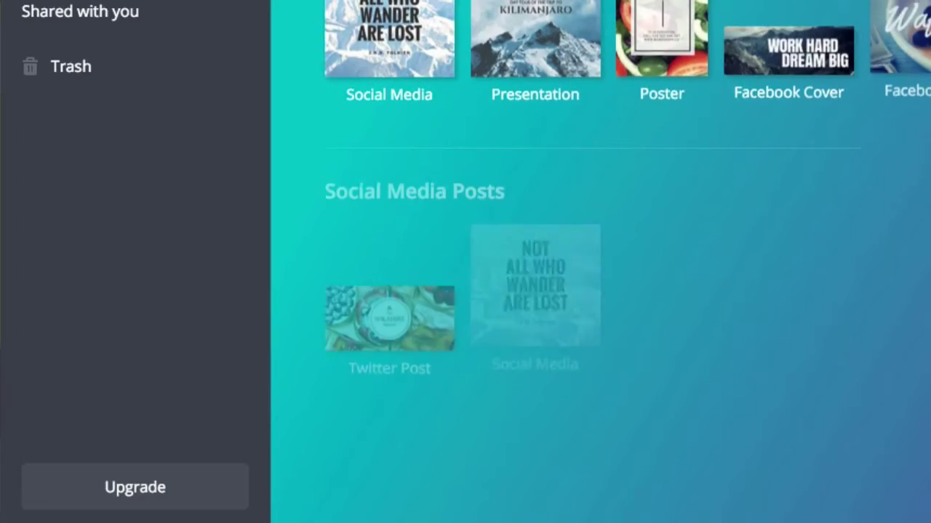
Step: Scroll down the Canva home page's list of design types to find Twitter Header
scroll(802, 50, "down", 4)
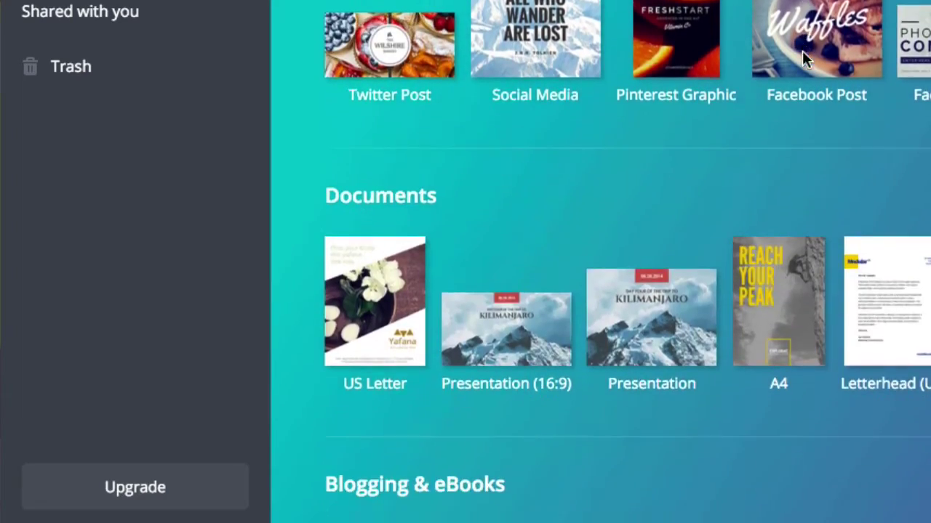
scroll(802, 50, "down", 15)
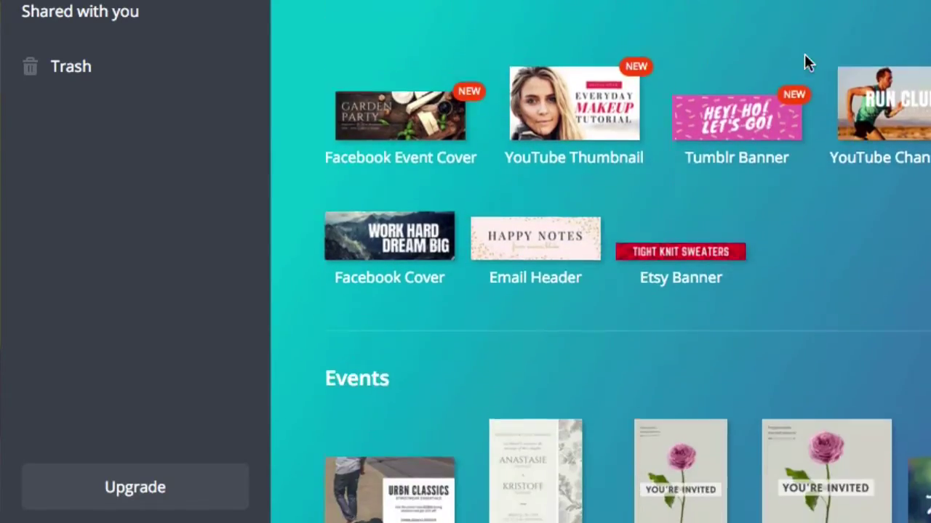
scroll(804, 54, "down", 1)
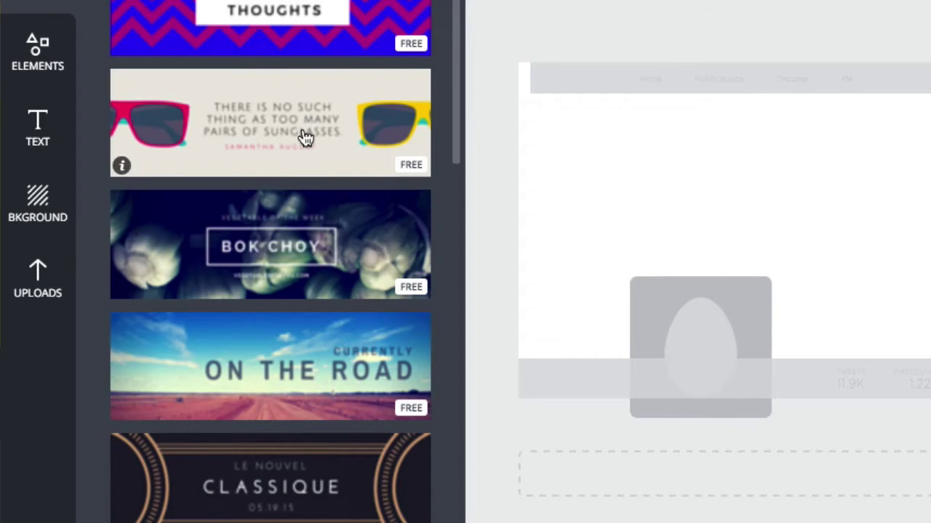
Step: Apply the free Happiness Is A Habit layout from the Layouts panel to the header
scroll(301, 138, "down", 10)
scroll(302, 138, "down", 1)
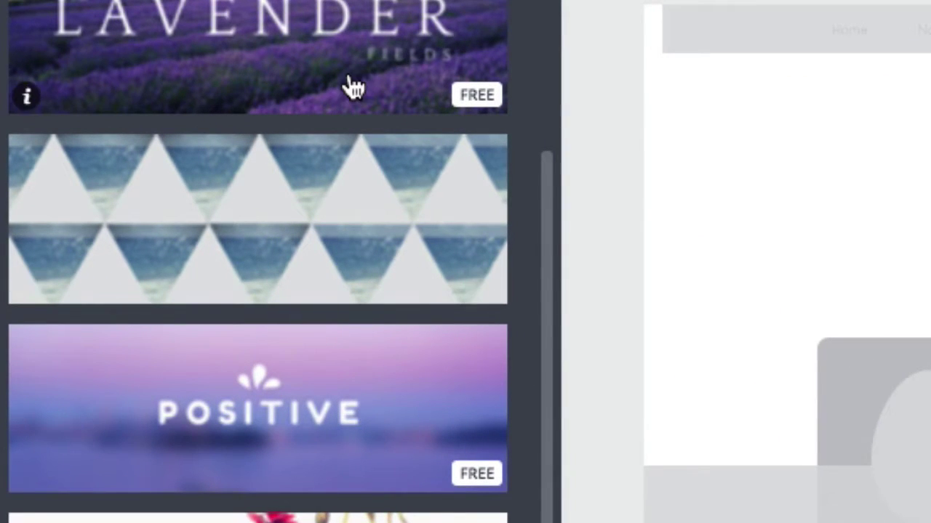
scroll(352, 87, "down", 5)
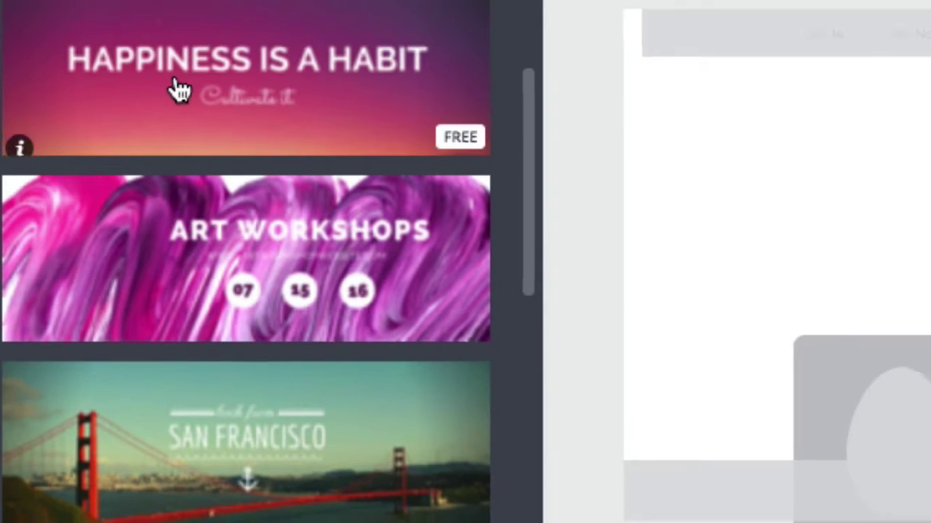
left_click(180, 89)
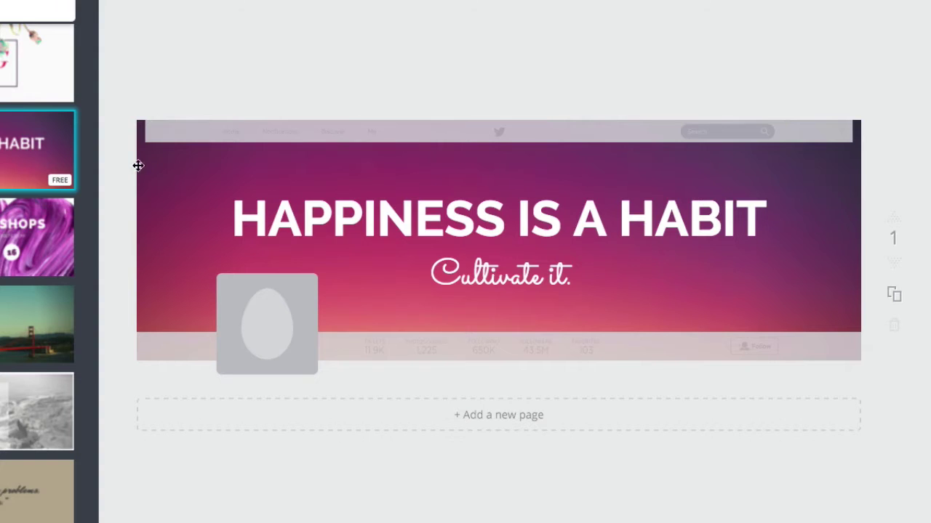
Step: Replace the 'HAPPINESS IS A HABIT' headline text with 'I LOVE BLOGGING'
left_click(424, 224)
left_click_drag(234, 217, 768, 215)
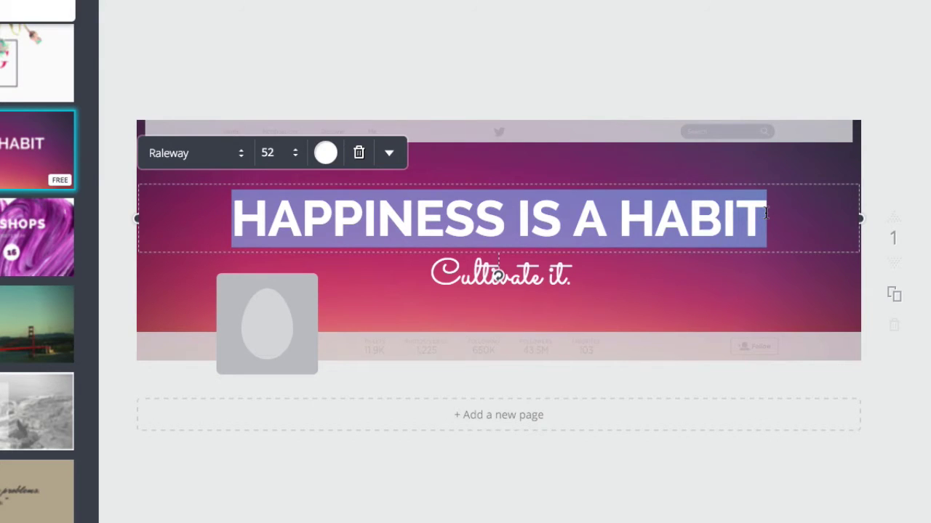
type("O")
key("BackSpace")
type("I TE")
key("BackSpace")
key("BackSpace")
type("LOVE BLOGGING")
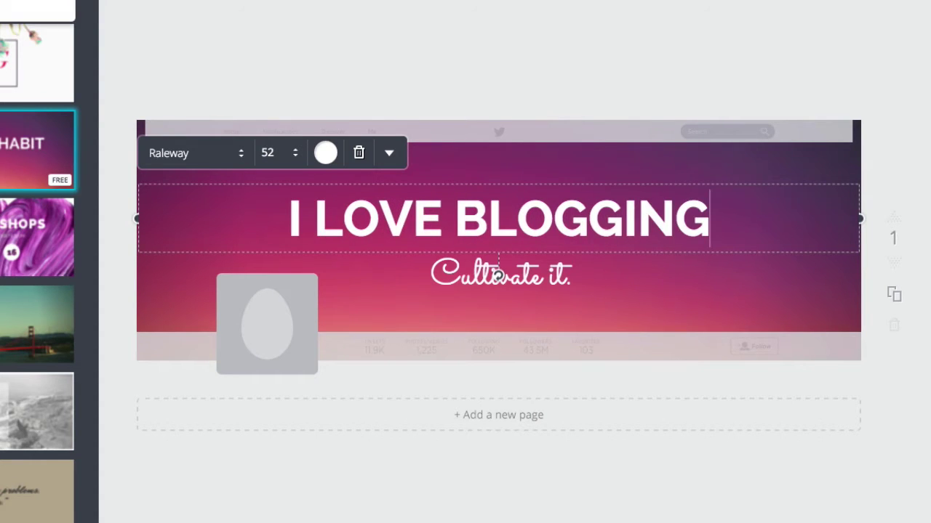
left_click(638, 82)
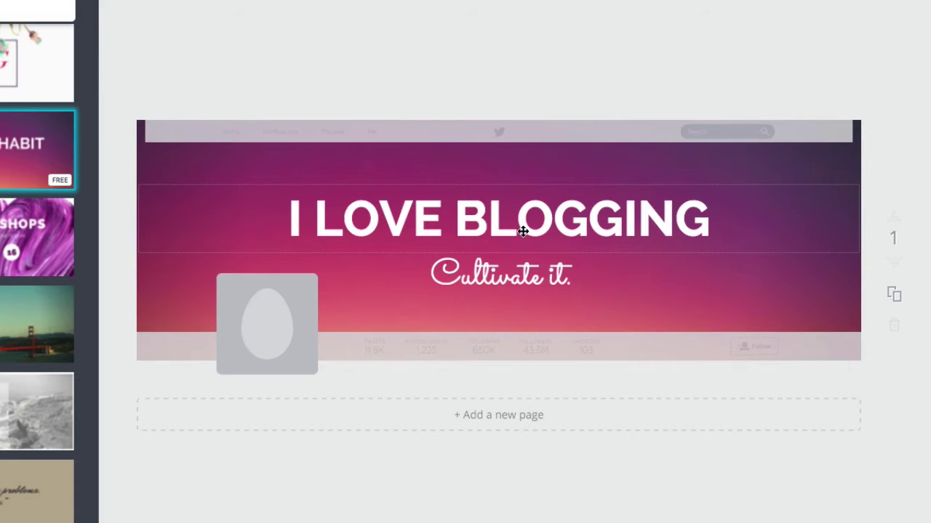
left_click(523, 231)
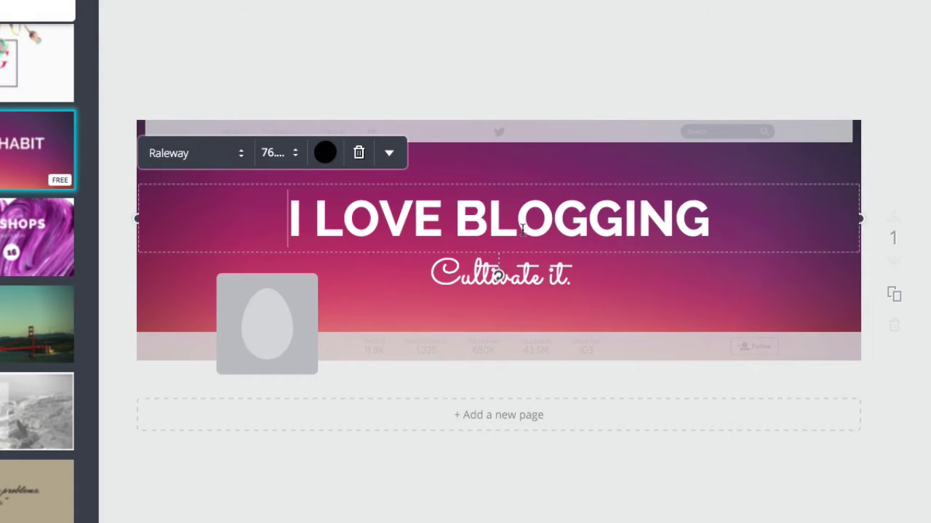
Step: Set the I LOVE BLOGGING headline to the Sniglet font at size 42
left_click(209, 159)
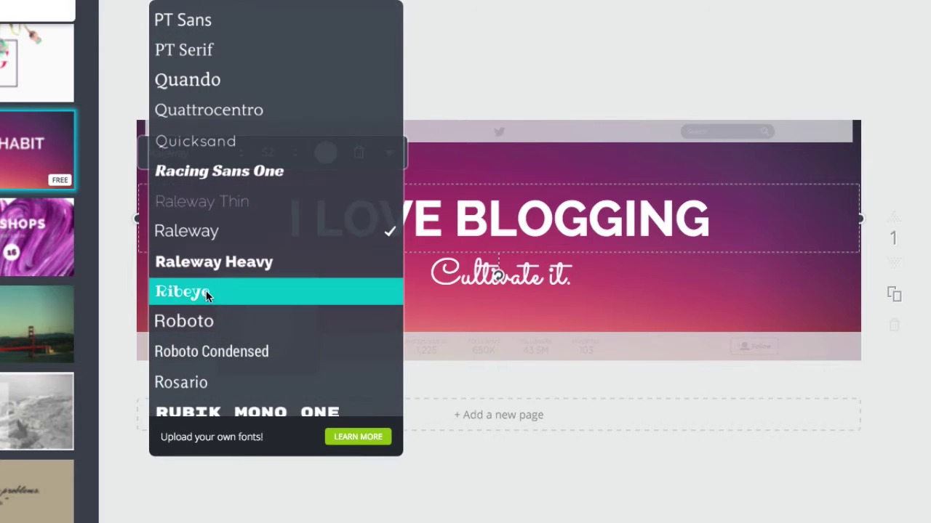
scroll(205, 290, "down", 3)
scroll(204, 288, "down", 6)
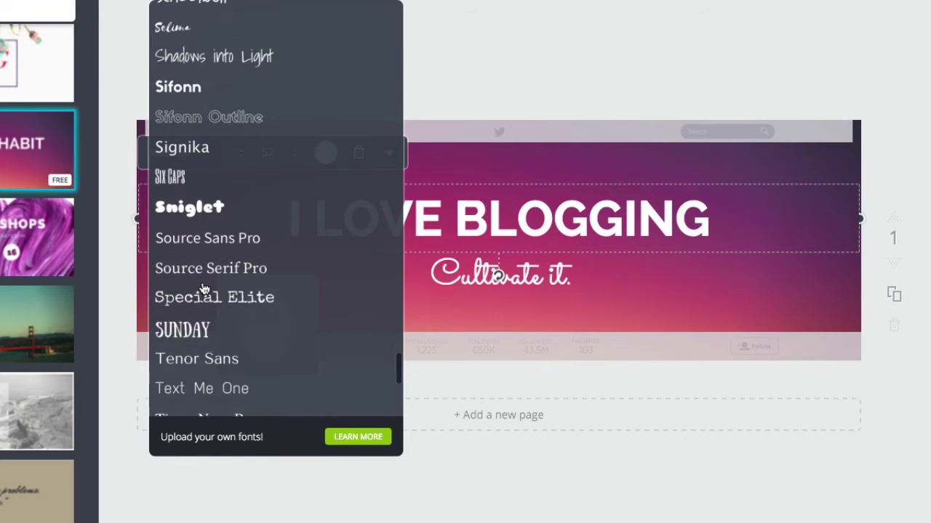
left_click(192, 208)
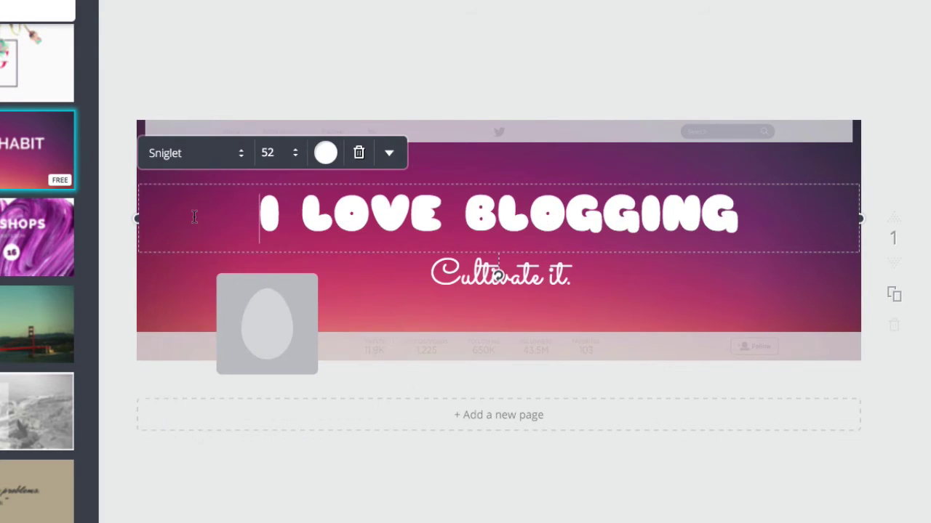
left_click(280, 154)
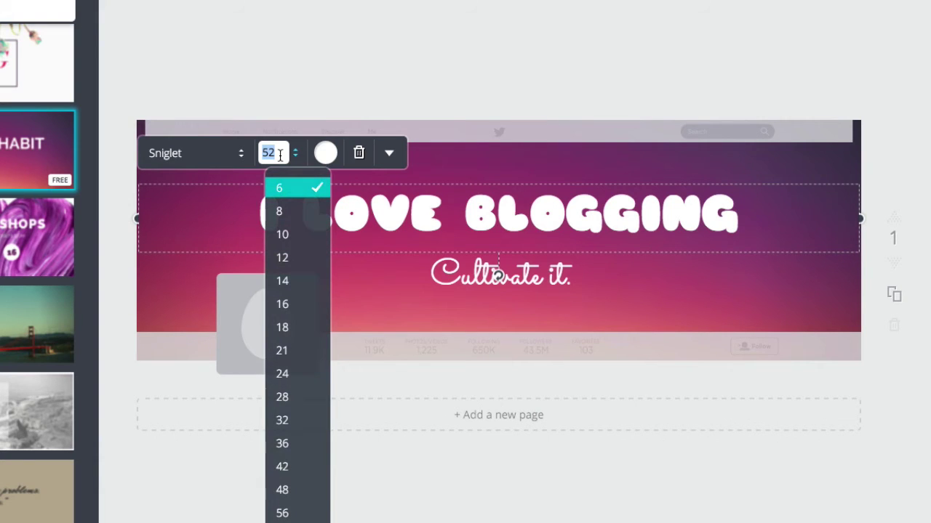
left_click(288, 466)
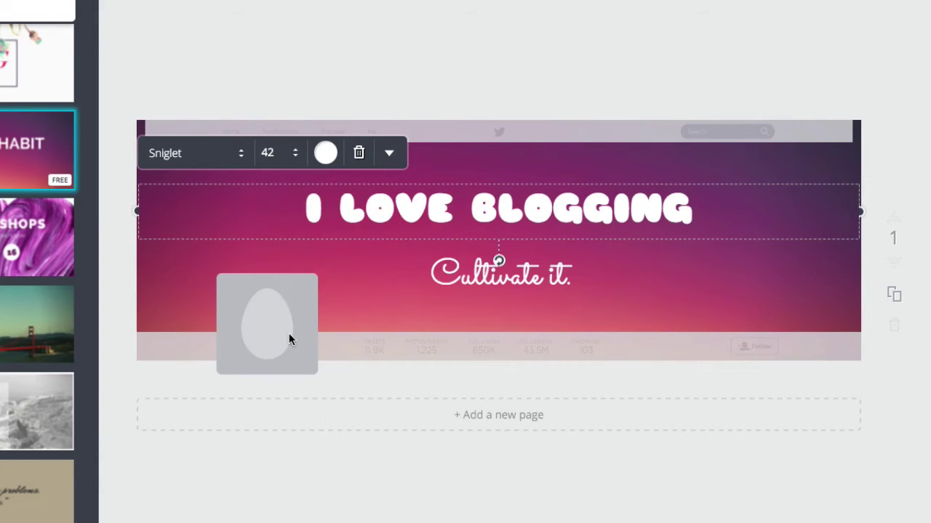
Step: Recolour the headline bright green (#33ff25) using the custom colour picker
left_click(327, 157)
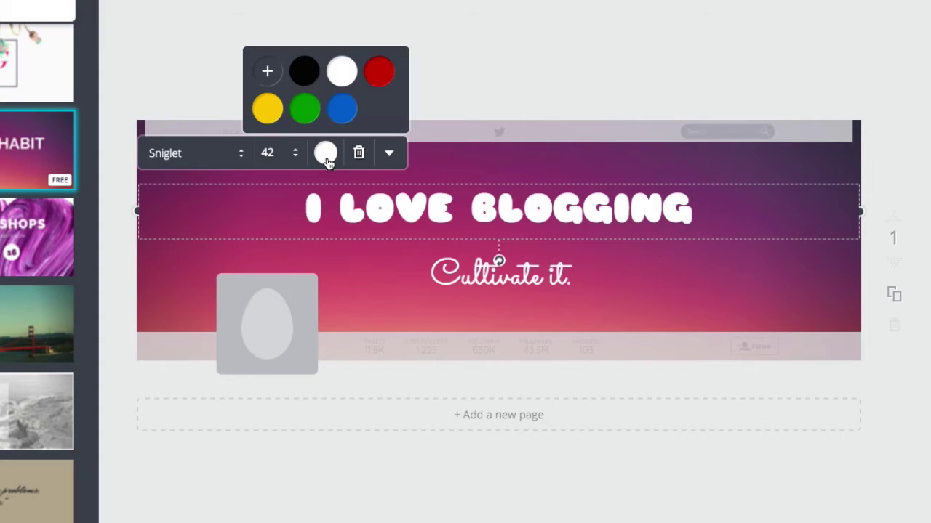
left_click(268, 111)
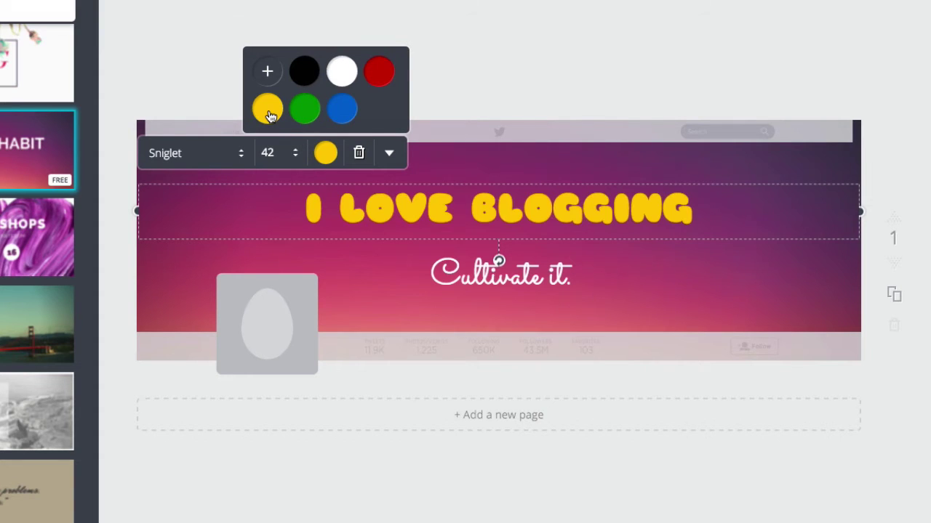
left_click(266, 74)
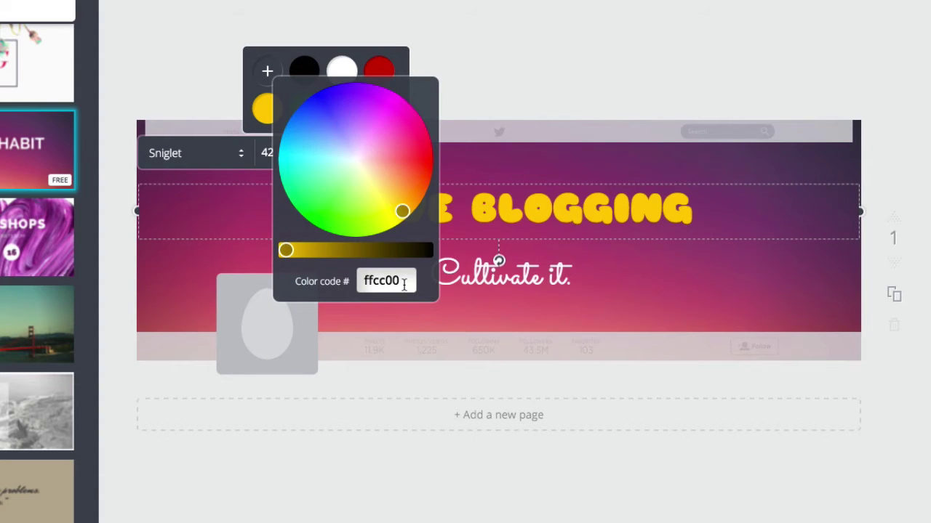
left_click_drag(404, 284, 328, 278)
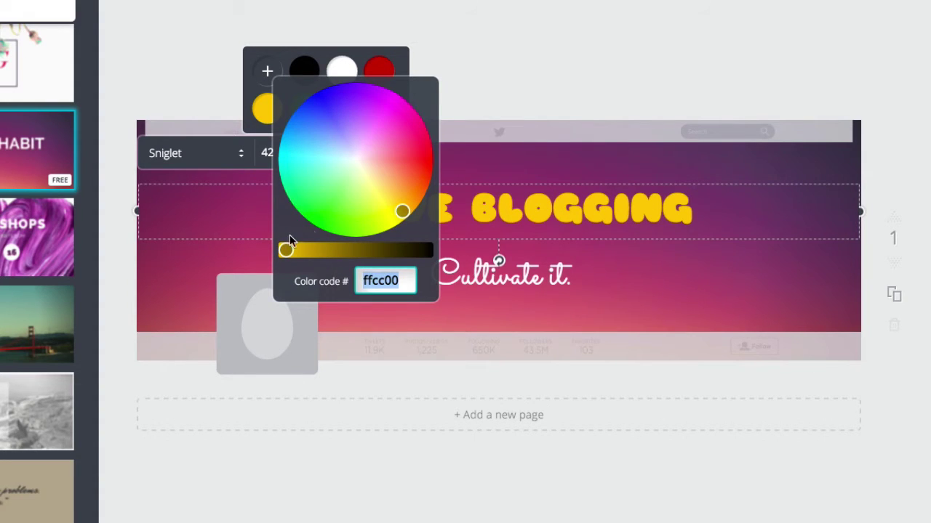
left_click_drag(365, 150, 330, 212)
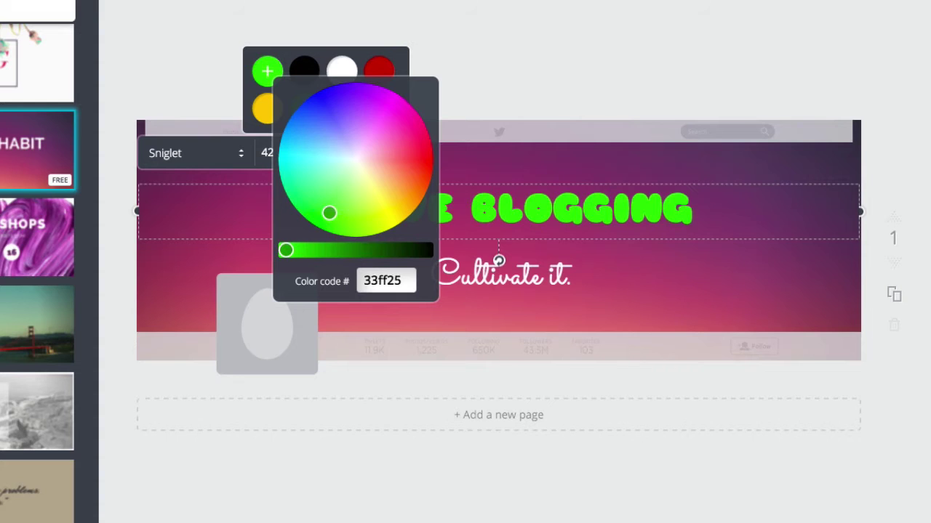
left_click(498, 275)
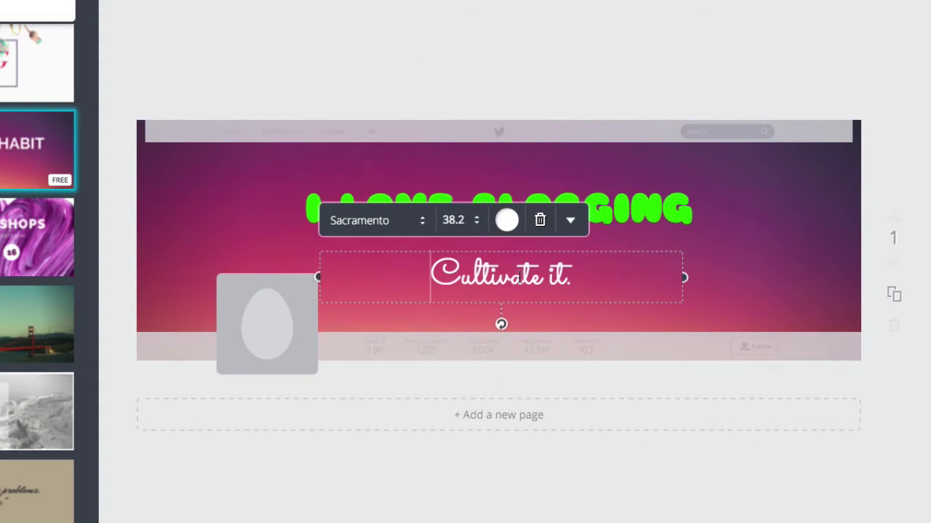
Step: Replace the 'Cultivate it.' tagline with 'ITeachBlogging'
left_click_drag(432, 273, 603, 271)
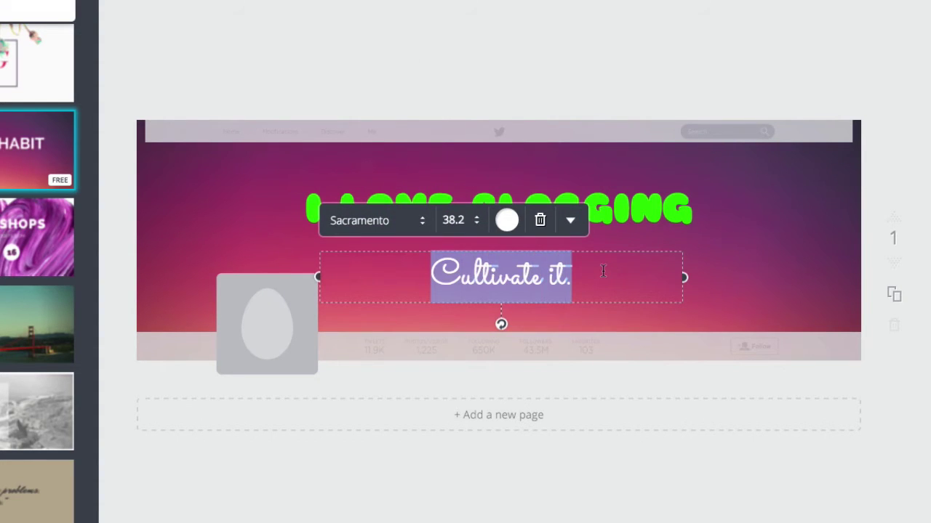
type("ITeachBlogging")
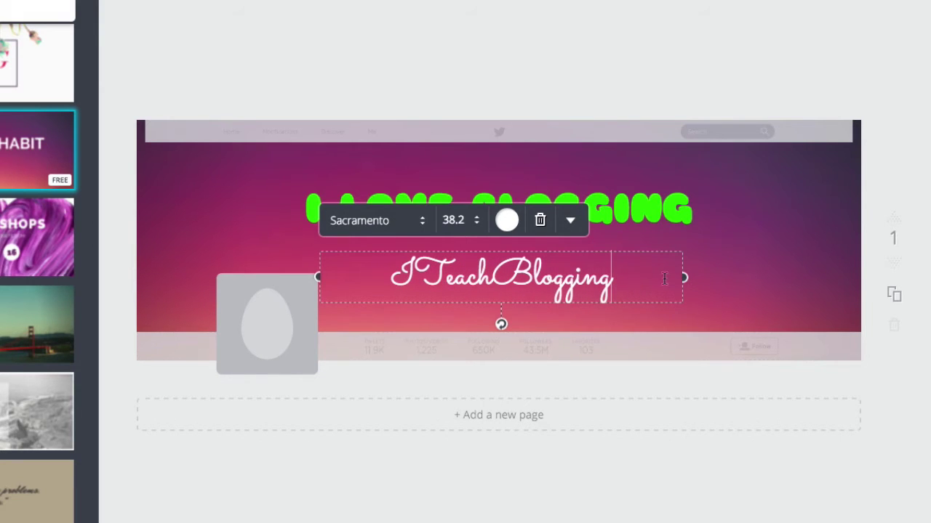
left_click(732, 278)
left_click(534, 290)
Step: Style the ITeachBlogging tagline in the Schoolbell font and red
left_click(359, 221)
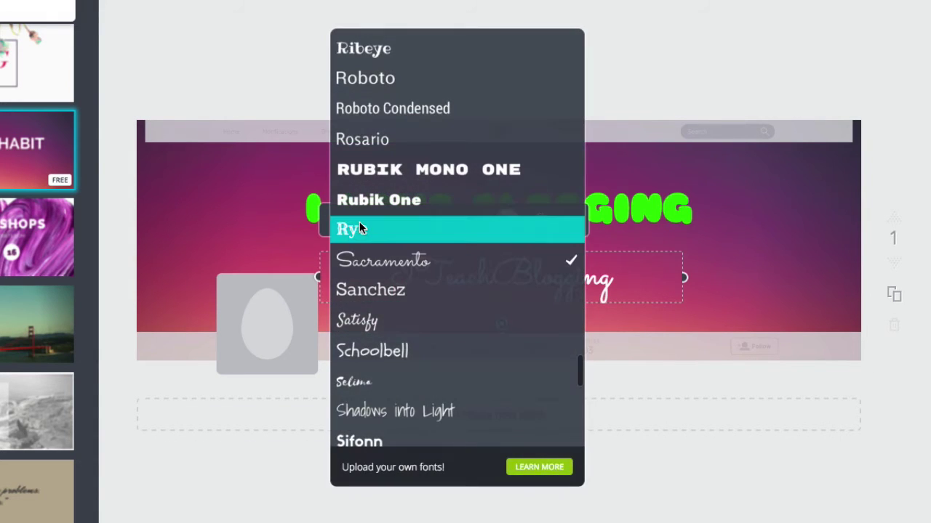
left_click(386, 349)
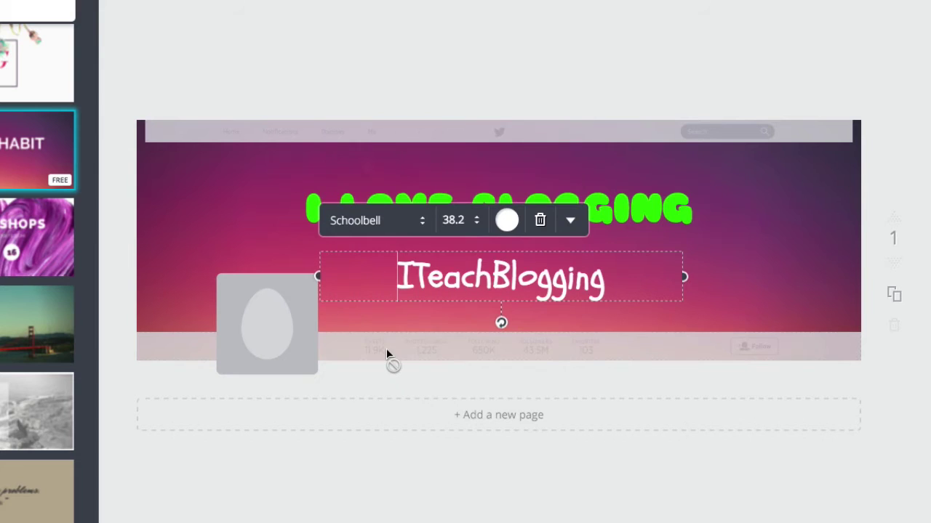
left_click(507, 220)
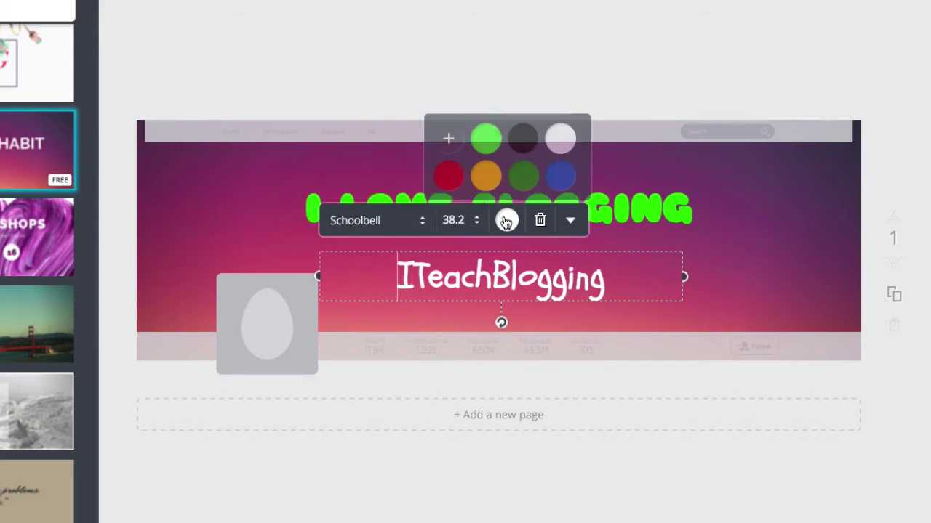
left_click(447, 178)
left_click(351, 77)
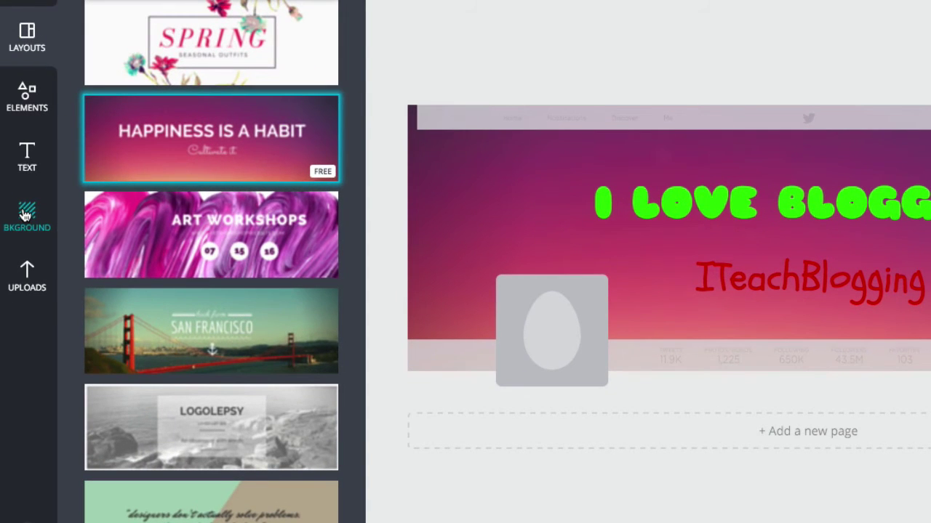
Step: Apply the teal striped background texture and delete the pink gradient background image
left_click(25, 213)
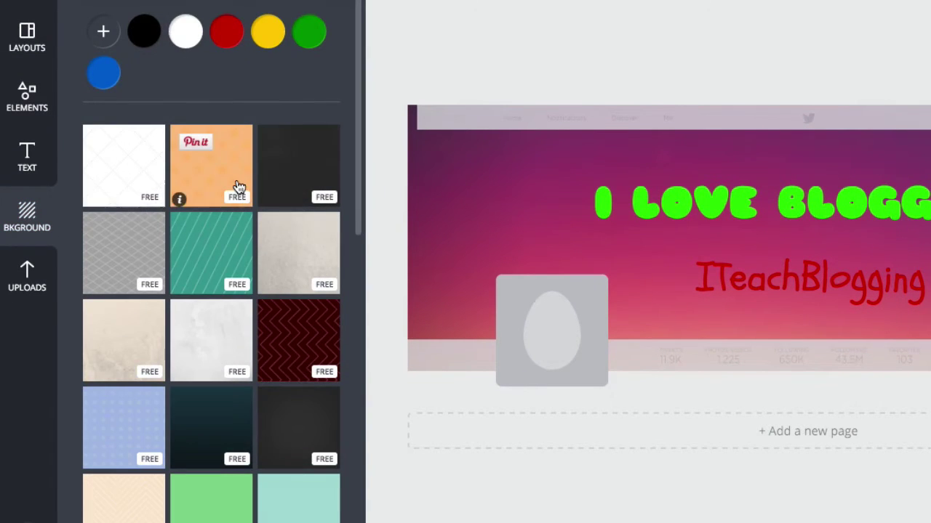
scroll(238, 187, "down", 5)
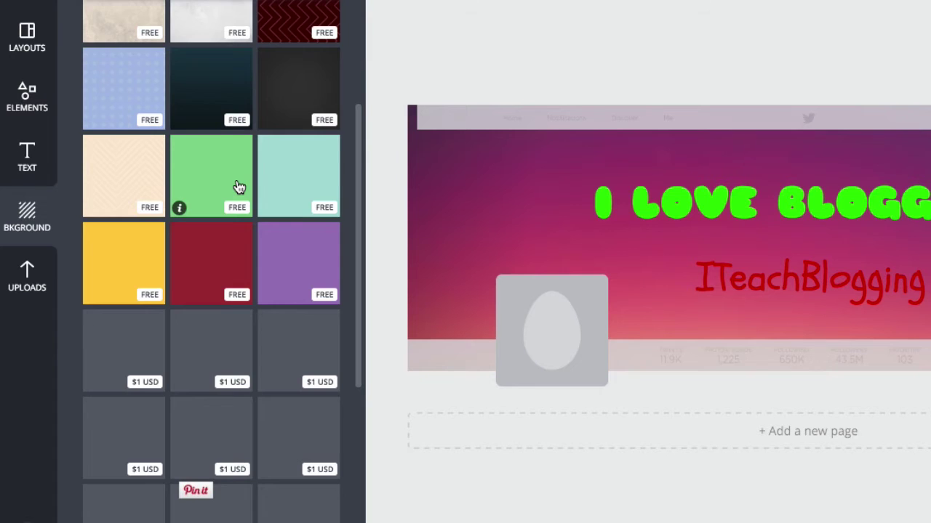
scroll(238, 187, "up", 4)
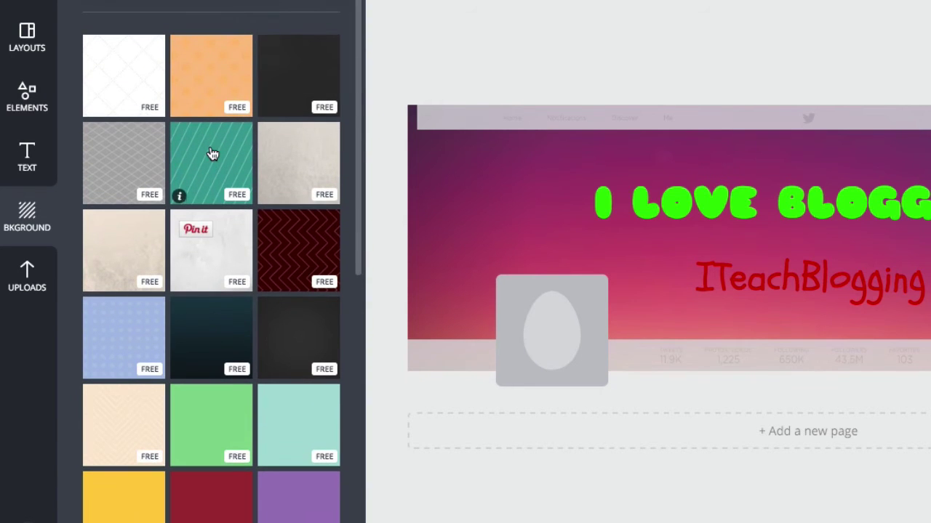
left_click_drag(211, 153, 443, 166)
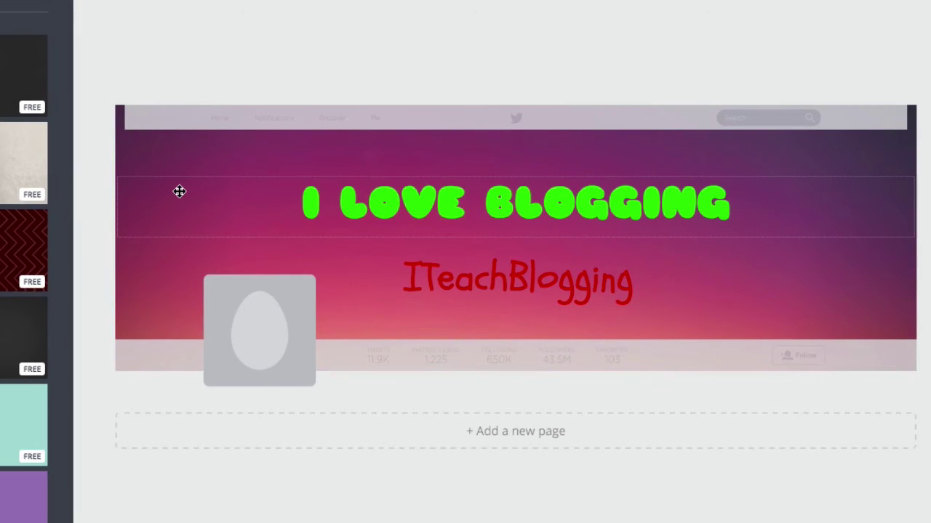
left_click(158, 314)
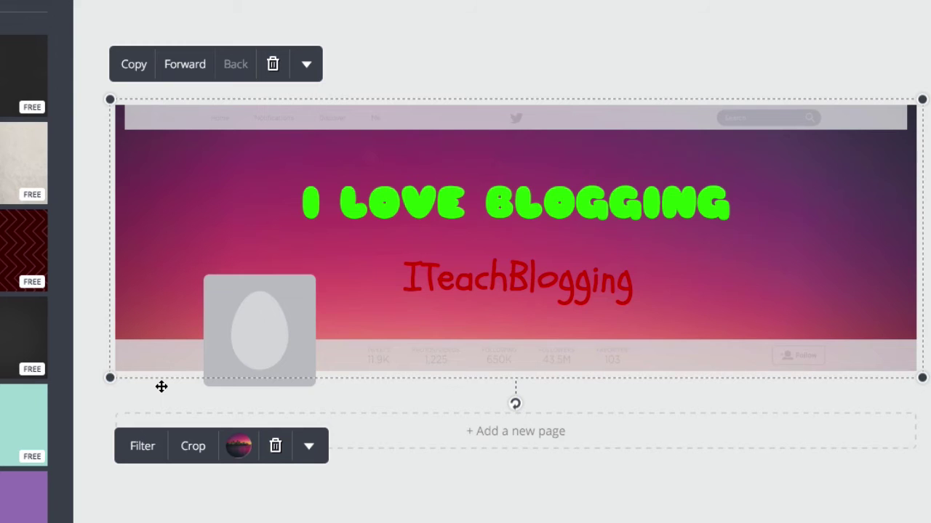
left_click(274, 66)
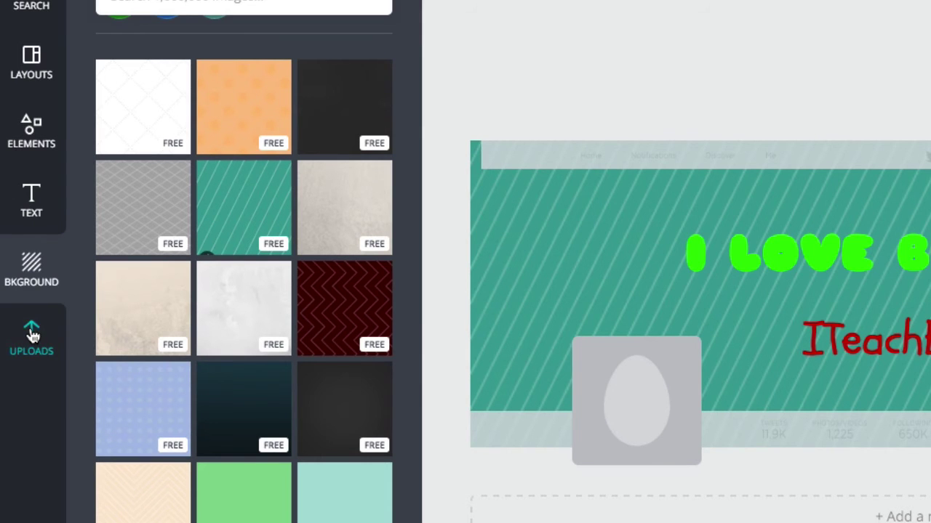
Step: Upload twitter-header.jpg from the ITB Design Stuff folder into the Uploads library
left_click(32, 334)
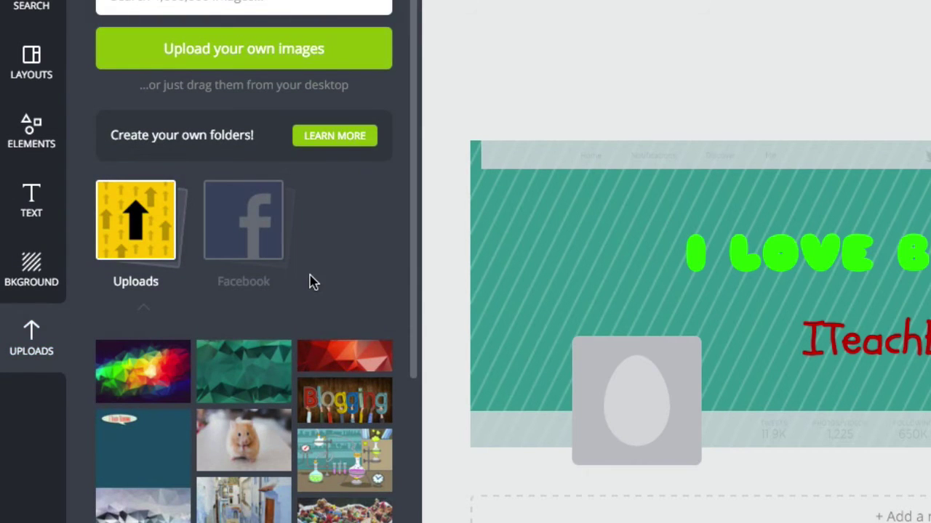
left_click(268, 52)
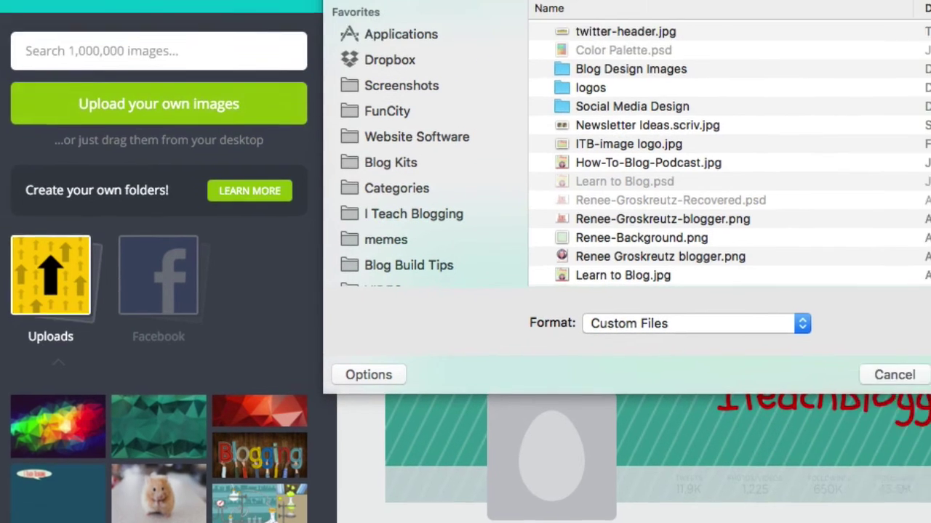
left_click(382, 26)
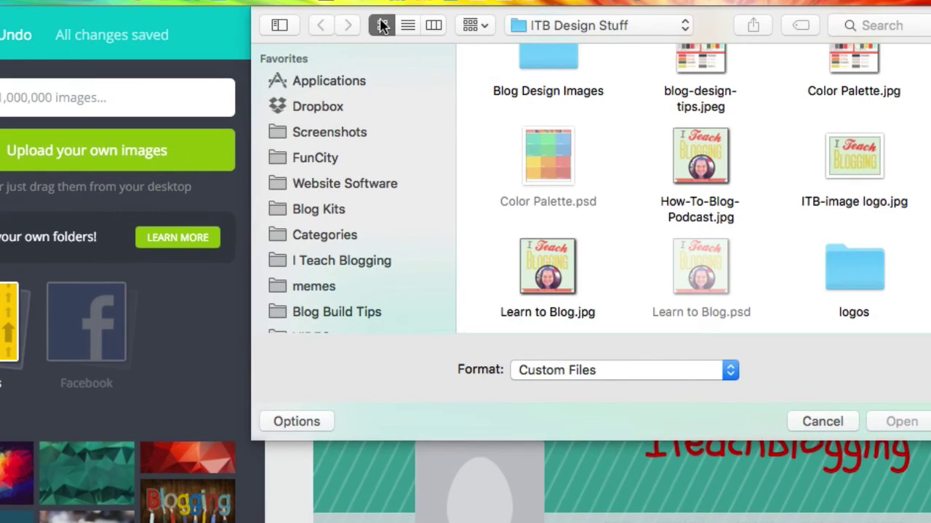
scroll(573, 182, "down", 10)
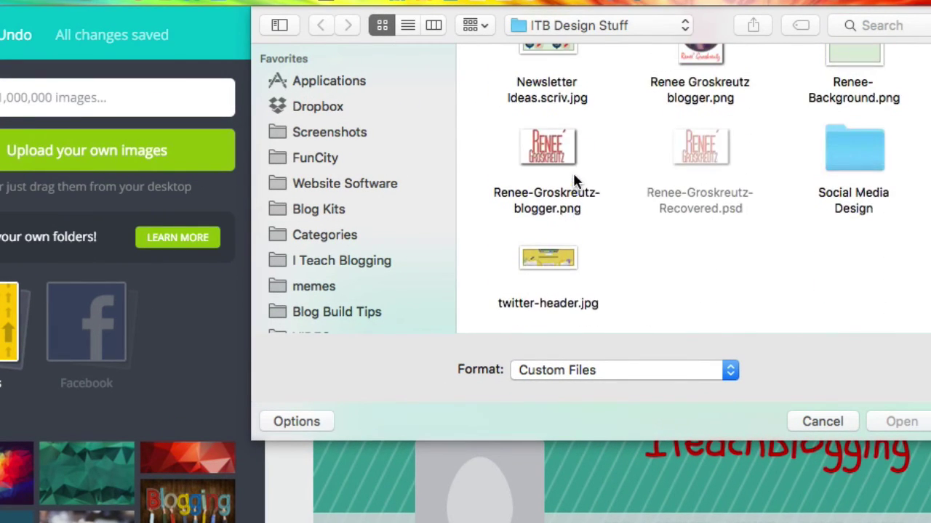
double_click(539, 259)
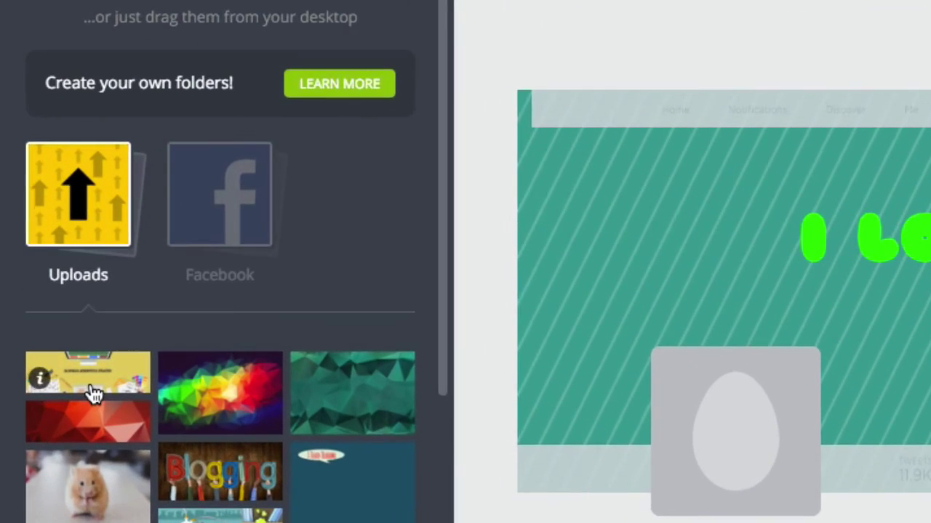
Step: Add the uploaded desk illustration to the header, enlarged and shifted to cover the banner
left_click(98, 386)
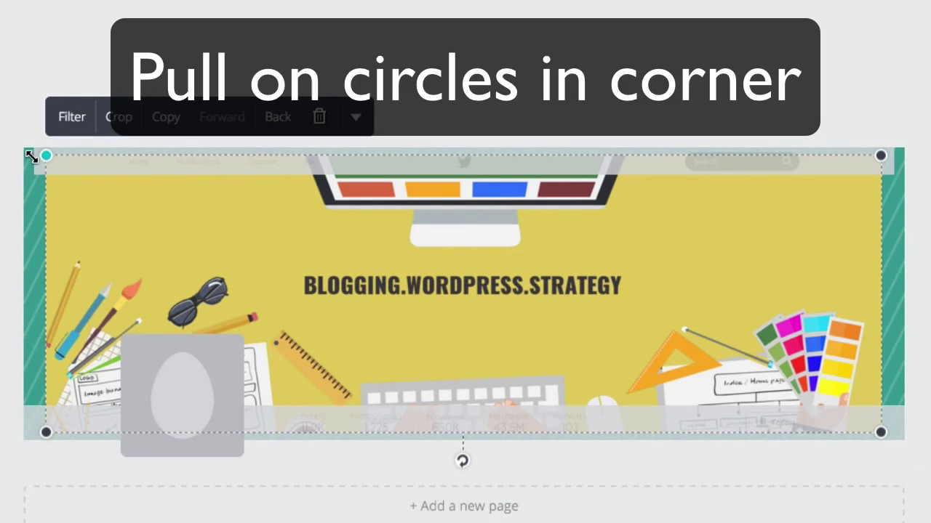
left_click_drag(46, 154, 1, 134)
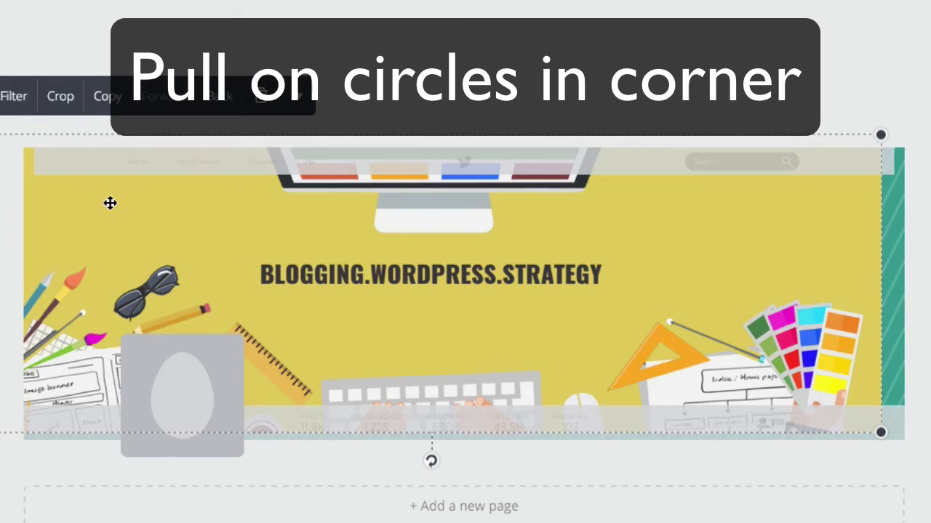
left_click_drag(110, 202, 143, 202)
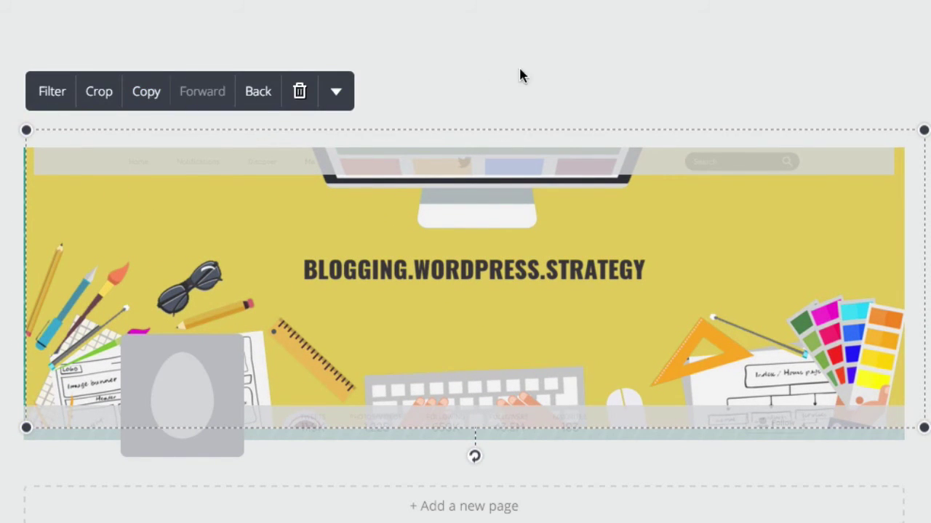
Step: Send the desk illustration behind both text boxes and centre it on the banner
left_click(258, 96)
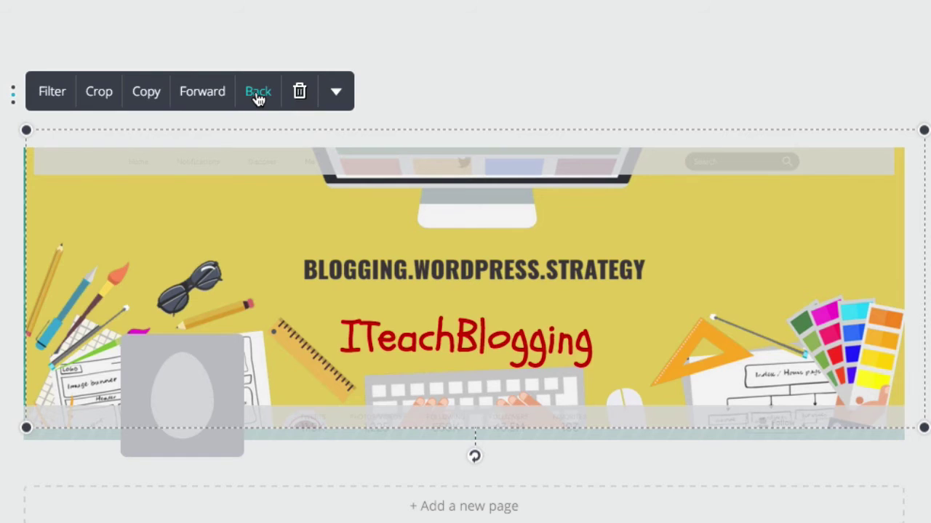
left_click(258, 96)
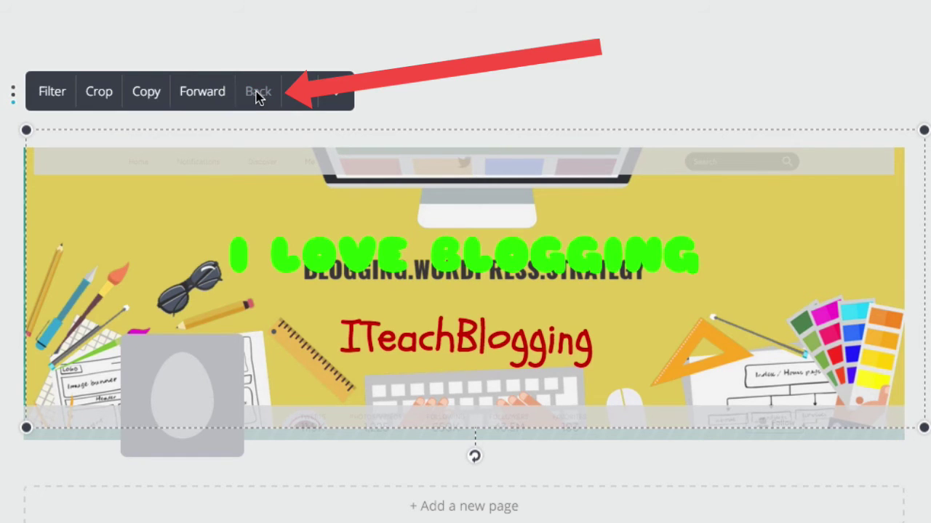
left_click(202, 98)
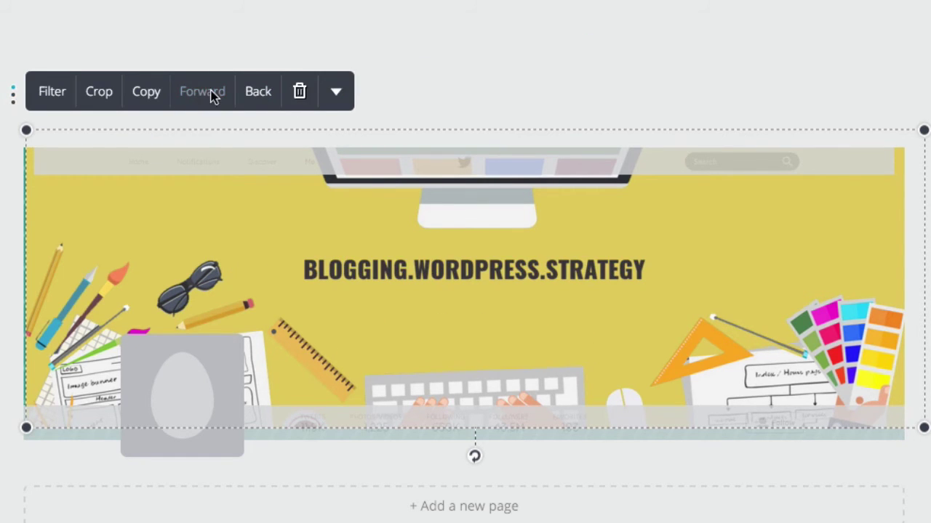
left_click(258, 96)
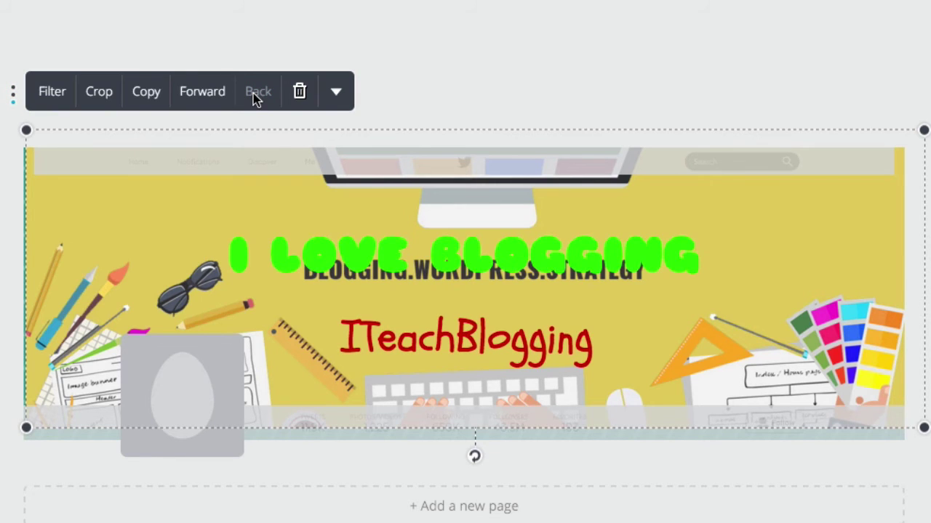
left_click(83, 433)
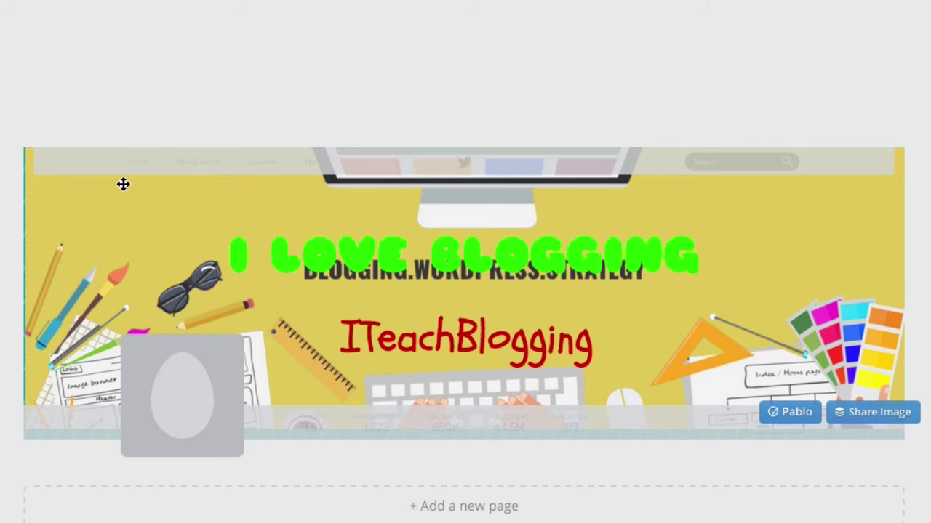
left_click_drag(168, 195, 151, 197)
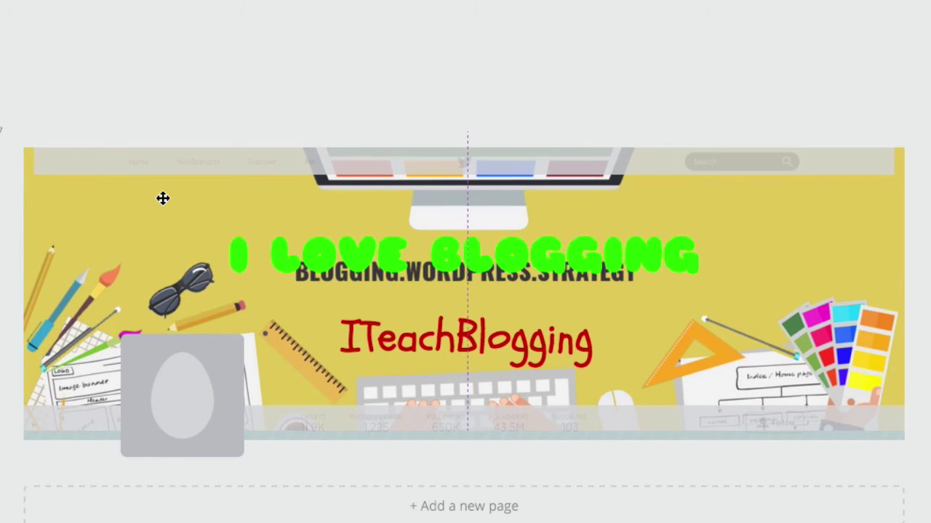
Step: Make the word LOVE in the heading white
mouse_move(159, 198)
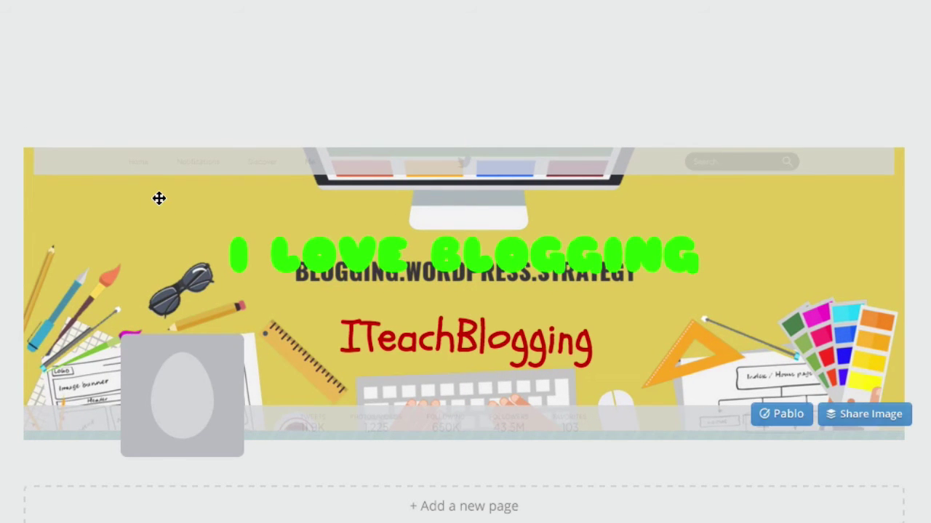
double_click(336, 263)
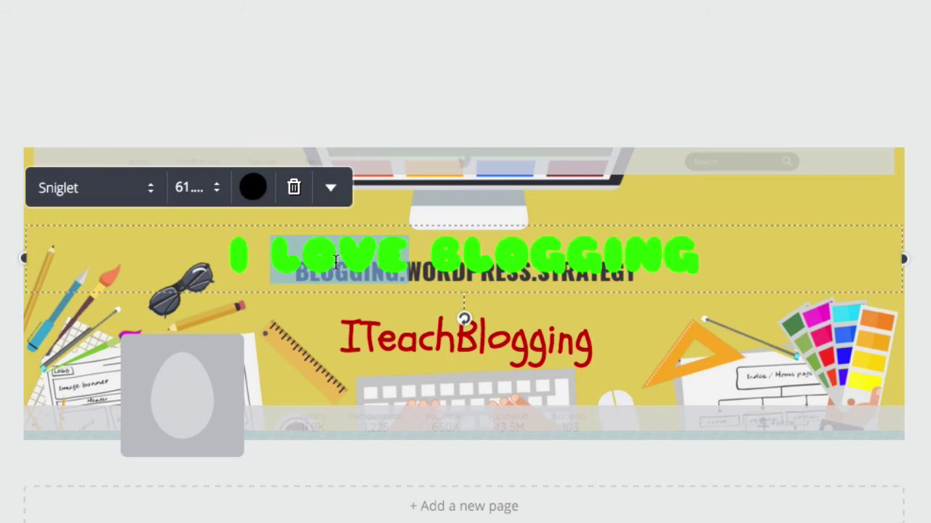
left_click(253, 187)
left_click(319, 45)
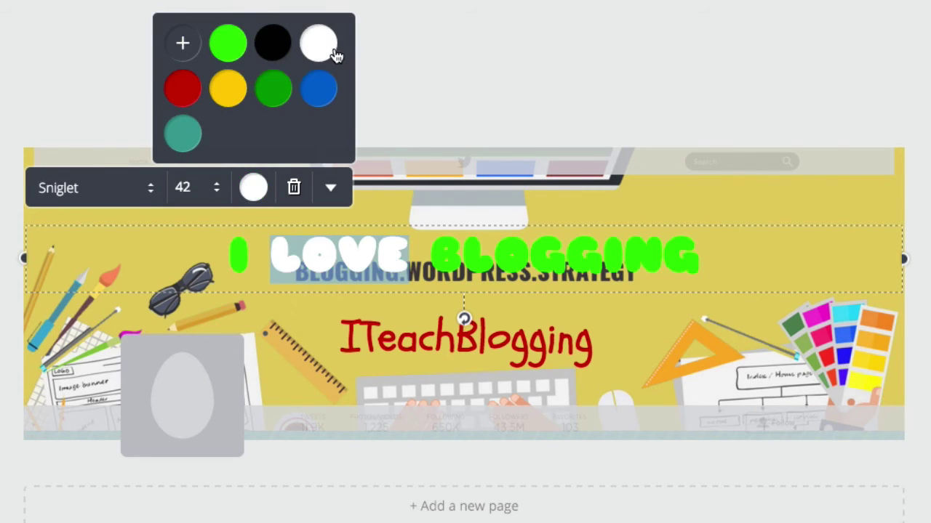
left_click(422, 60)
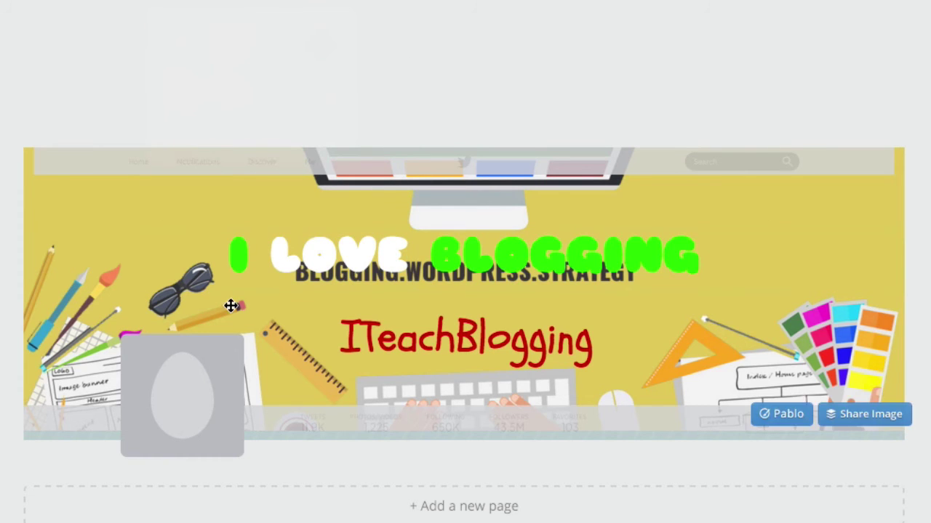
Step: Turn the whole I LOVE BLOGGING heading red
double_click(276, 261)
left_click_drag(230, 256, 714, 262)
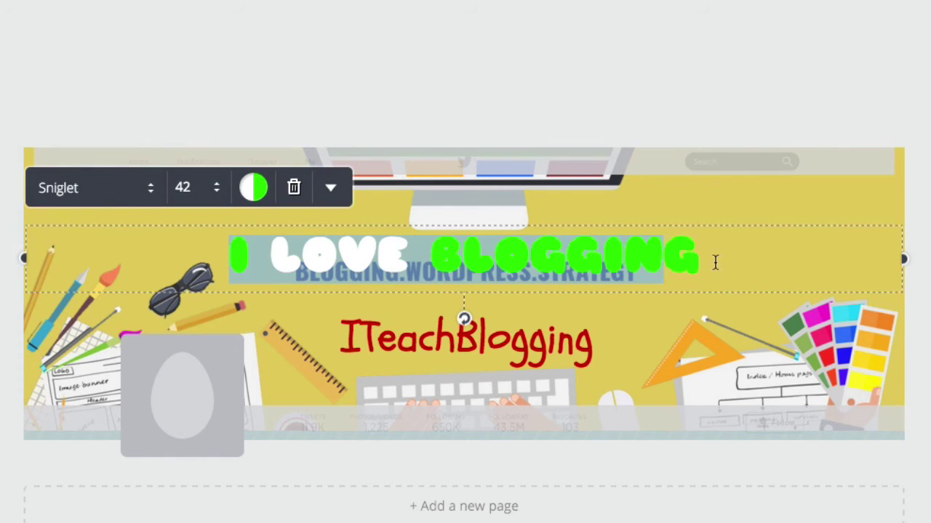
left_click(250, 193)
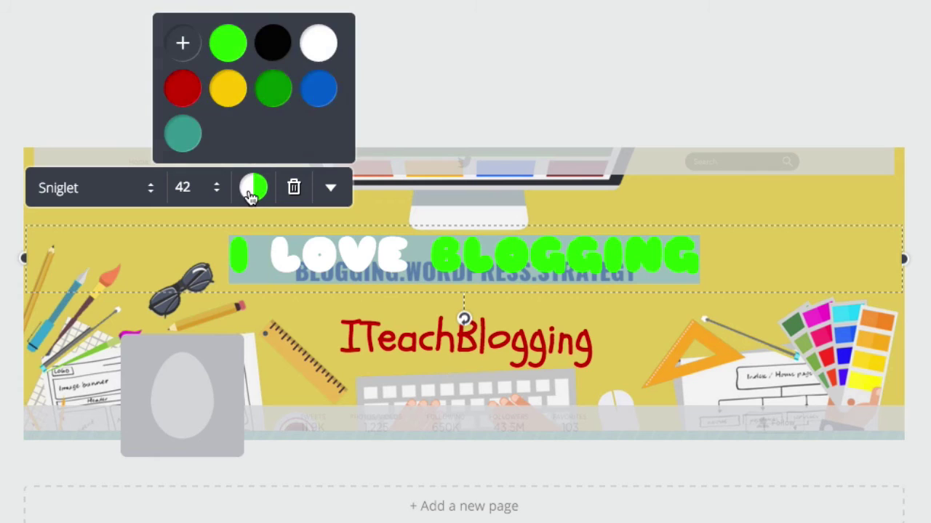
left_click(170, 91)
left_click(72, 42)
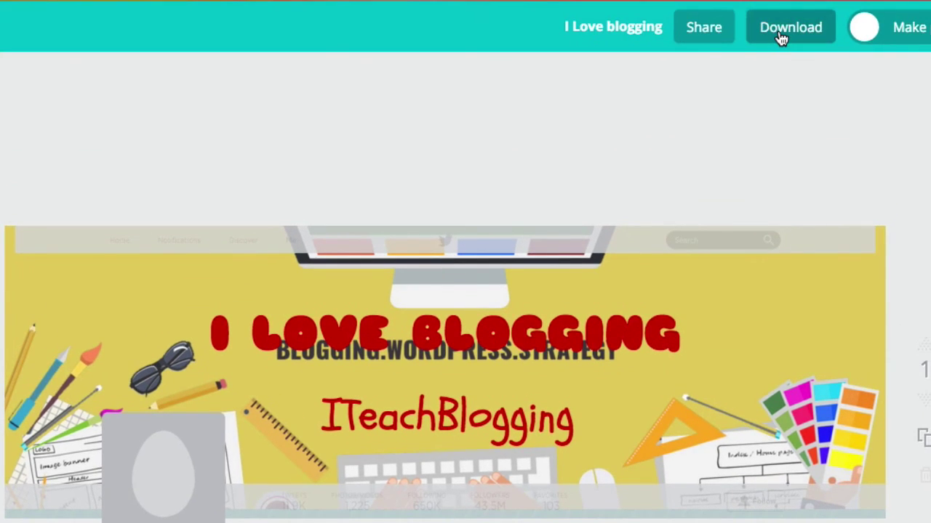
Step: Download the Twitter header design as an 'Image: high quality (PNG)' file
left_click(780, 37)
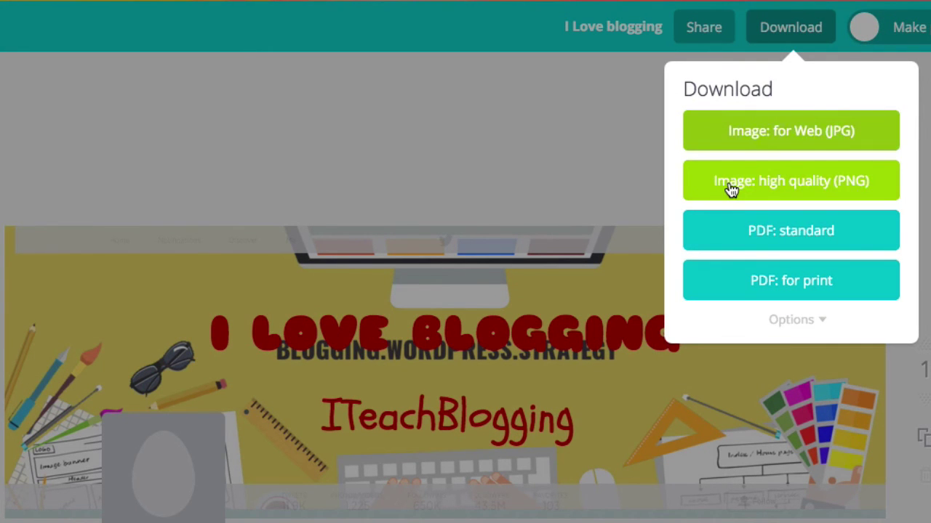
left_click(766, 141)
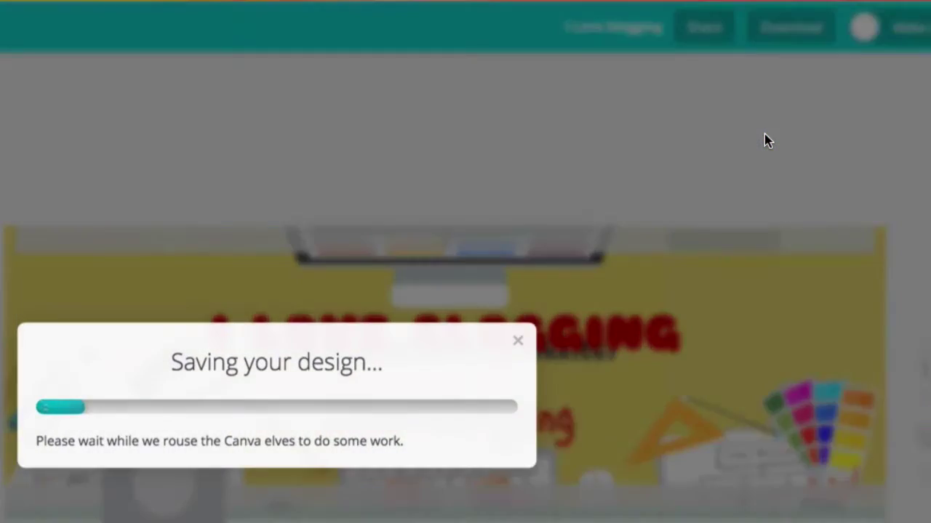